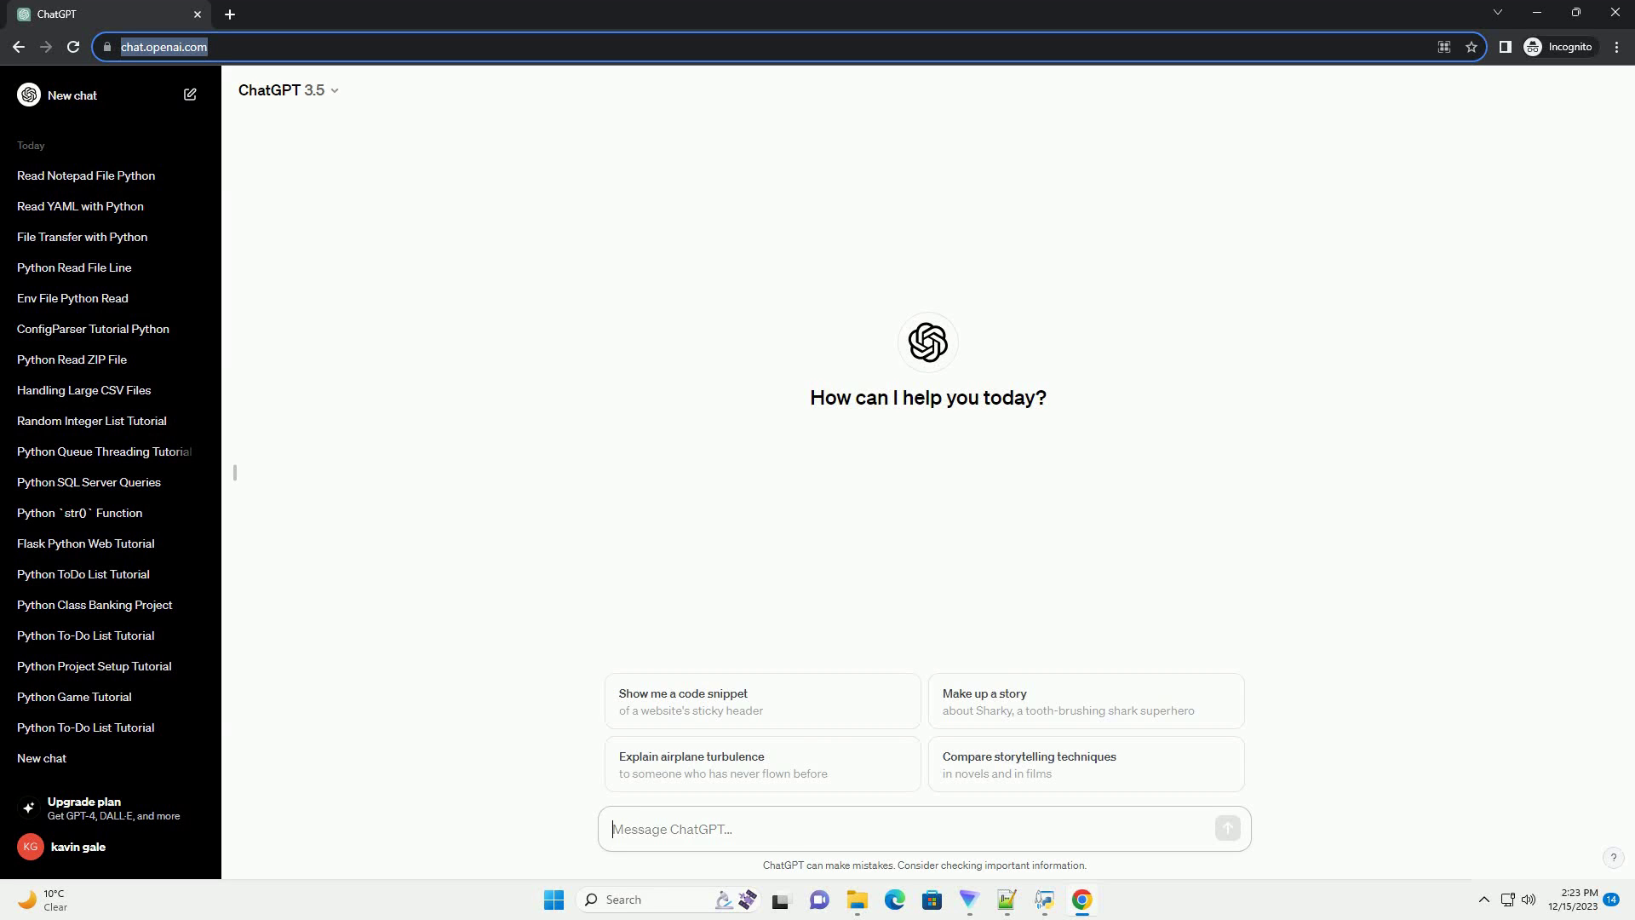
# Paste and send the request for a Python screen-text tutorial using pytesseract and Pillow.
pyautogui.write('write an informative tutorial about python read screen text with code example')
pyautogui.press('Return')
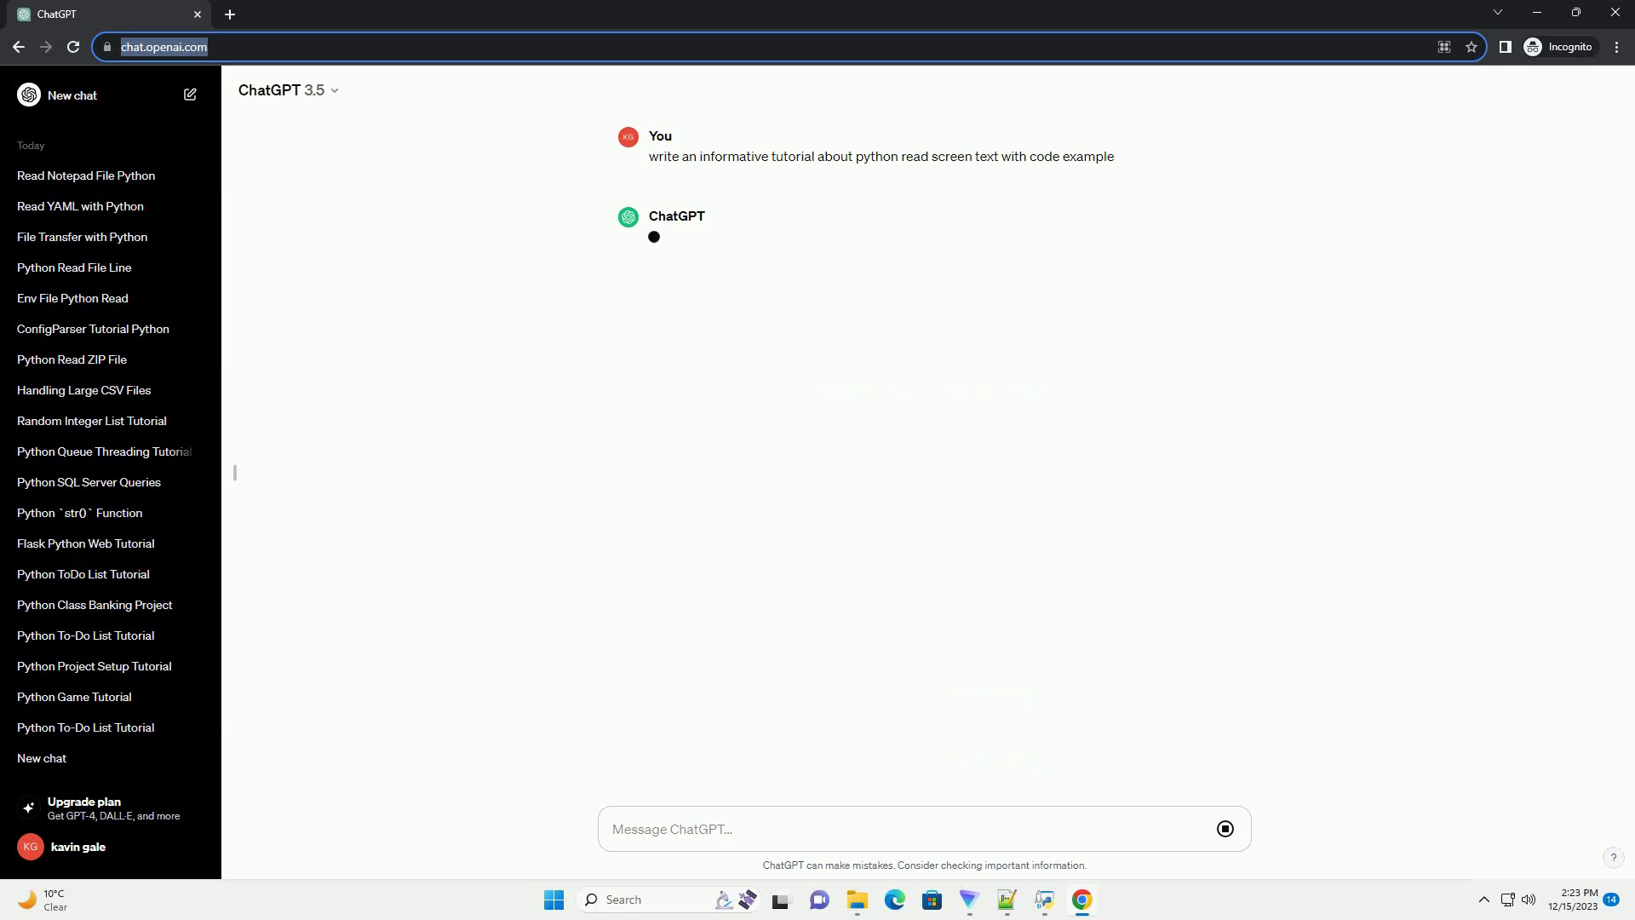